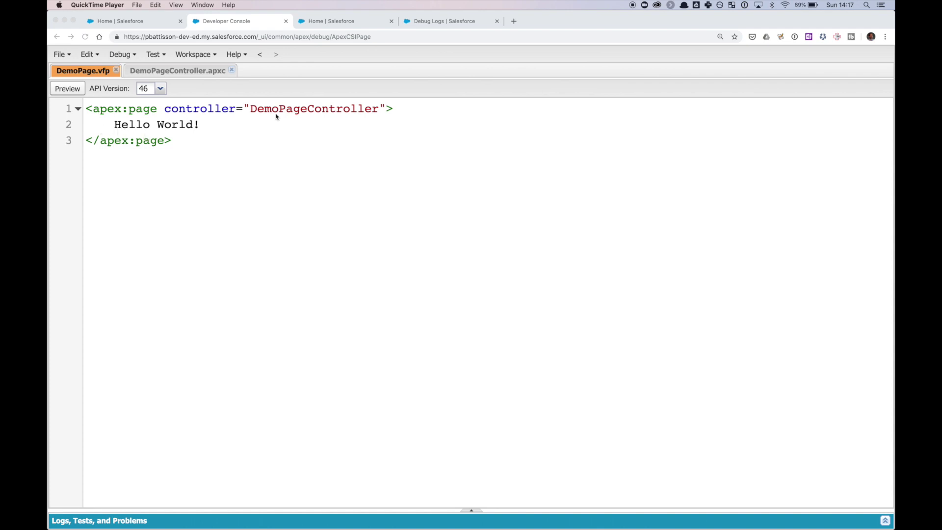
Step: Bring up the DemoPageController Apex class to read its constructor's debug statement
click(199, 73)
click(200, 73)
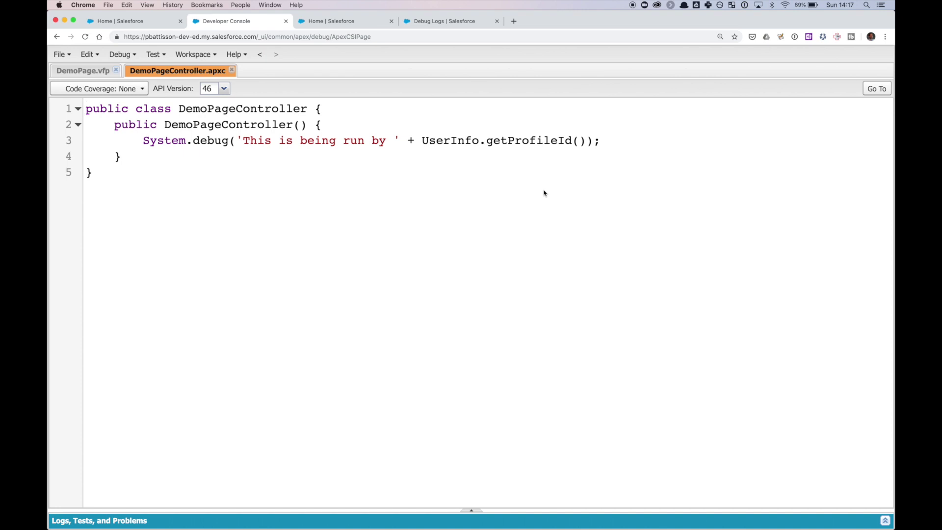
Step: Open the Demo site's details in Sites setup, check its public access settings profile, and return to the site details
click(355, 21)
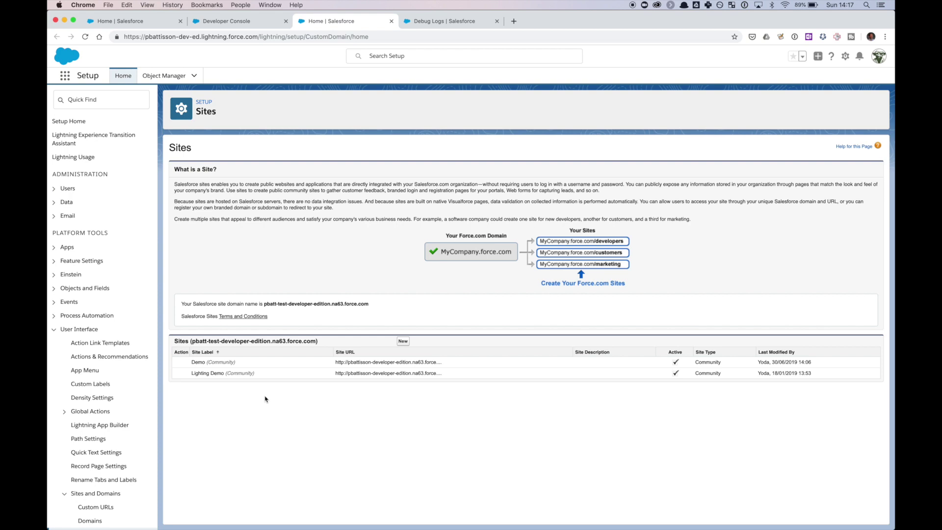
click(198, 362)
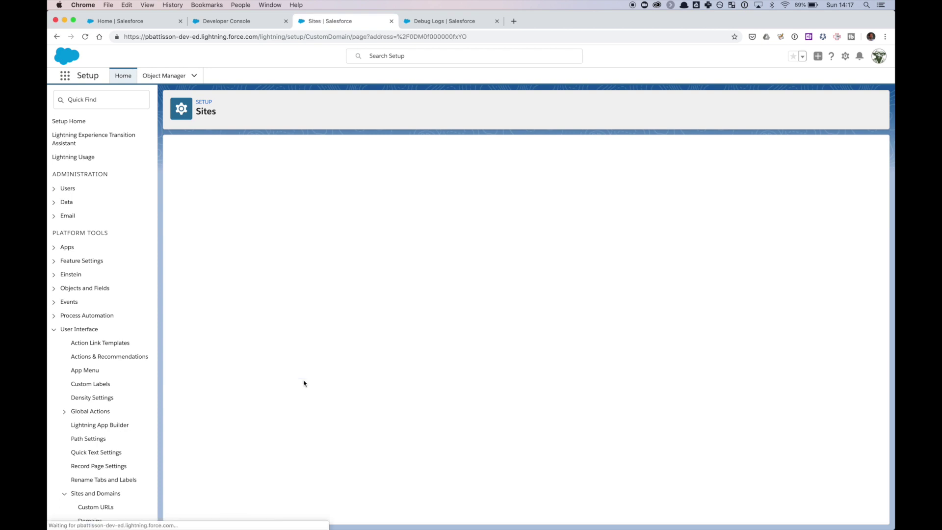
scroll(338, 401, down, 3)
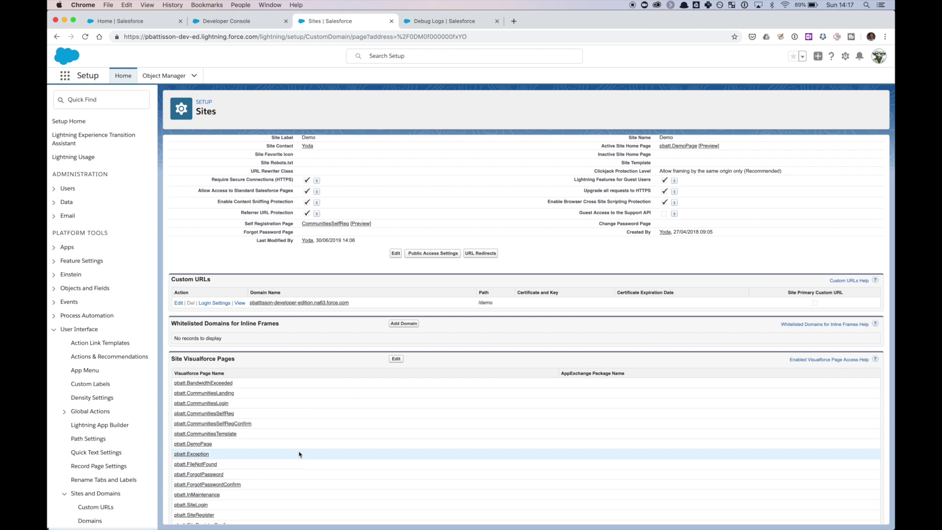
scroll(244, 431, up, 3)
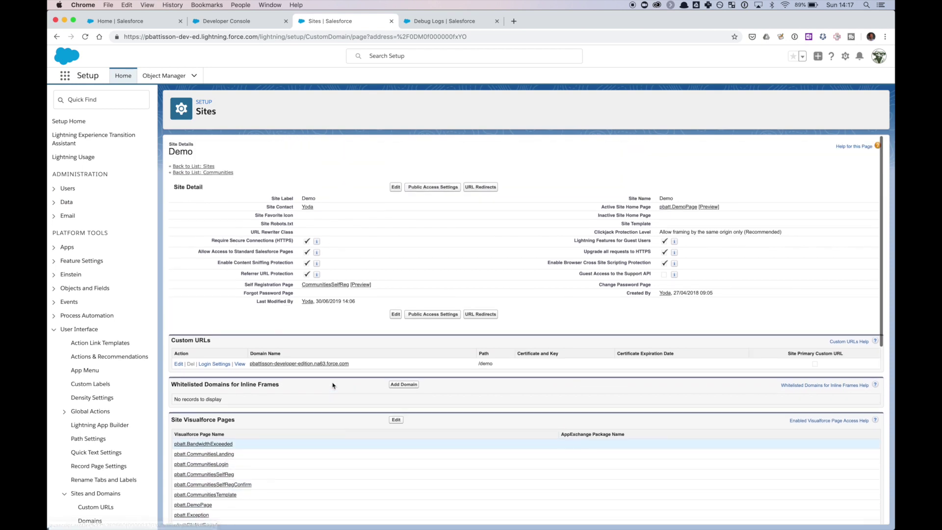
click(445, 190)
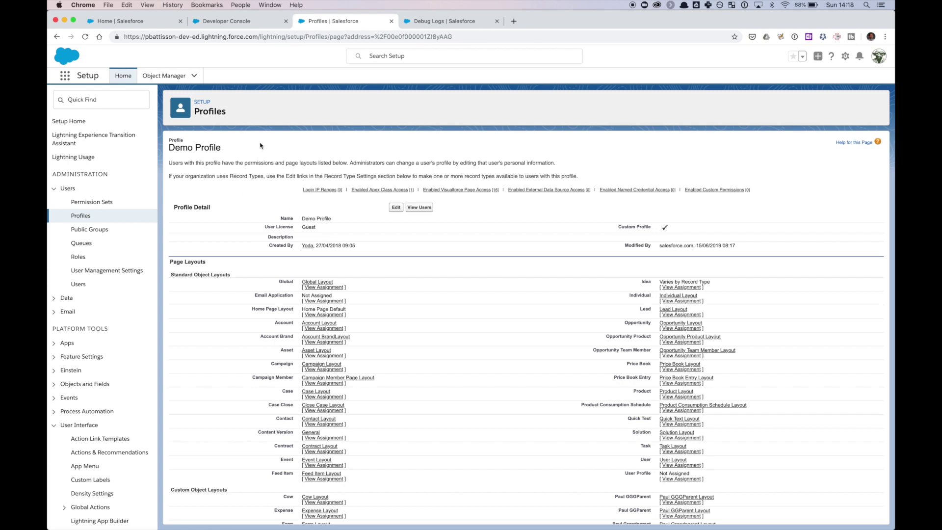
click(57, 37)
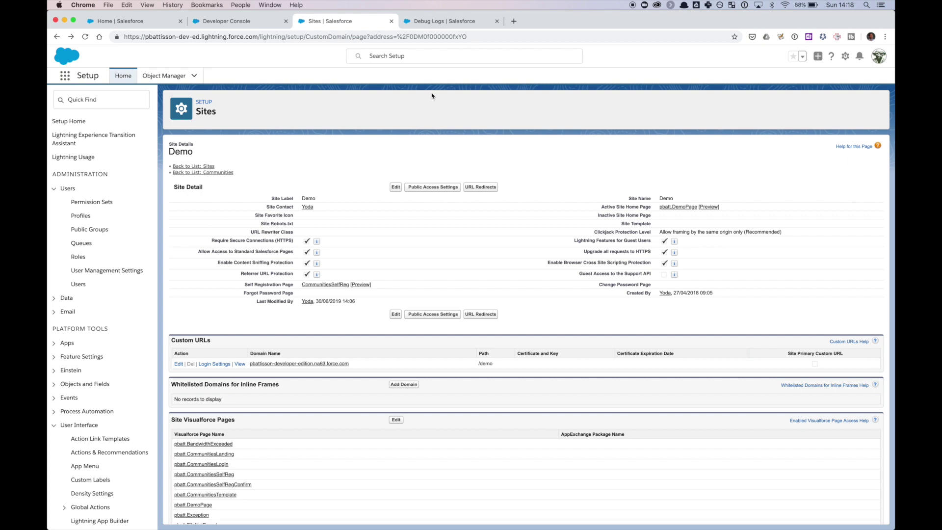
Step: Start a new user trace flag in Debug Logs and look up Demo Site Guest User as the traced entity
click(453, 24)
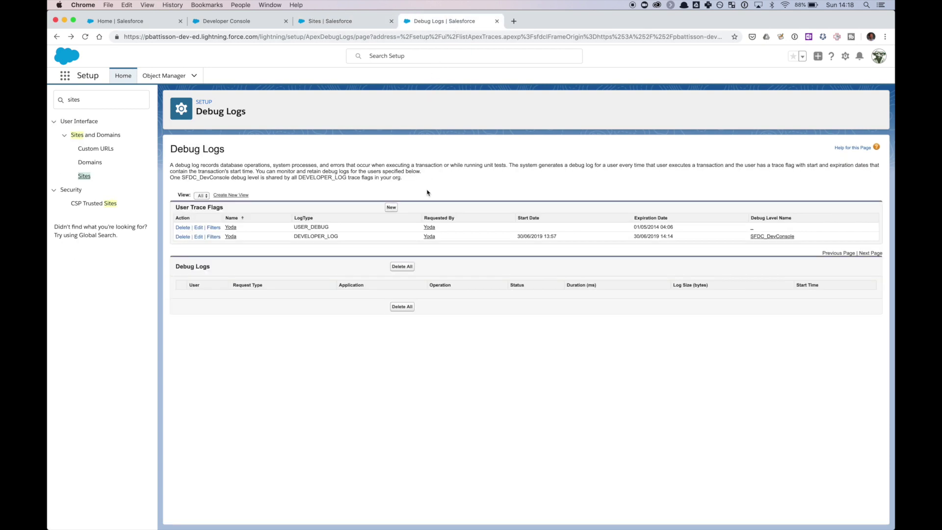
click(385, 207)
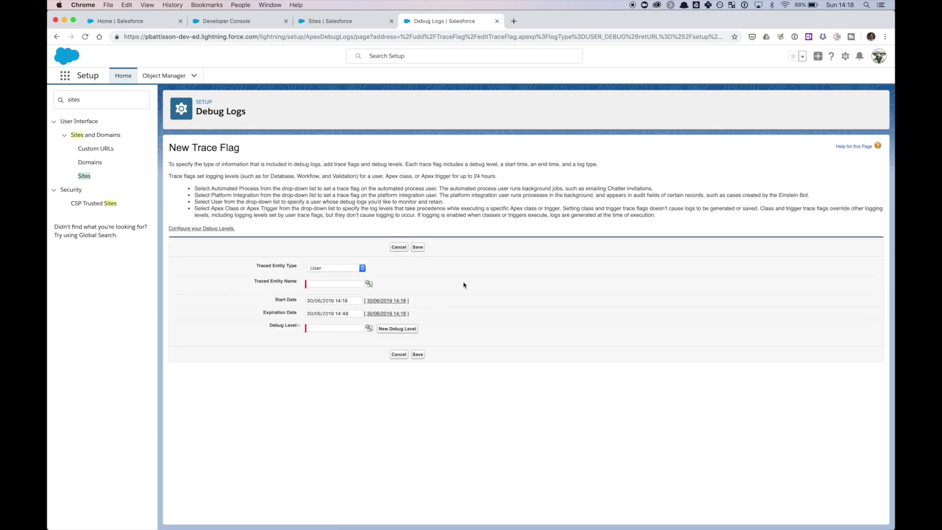
click(368, 283)
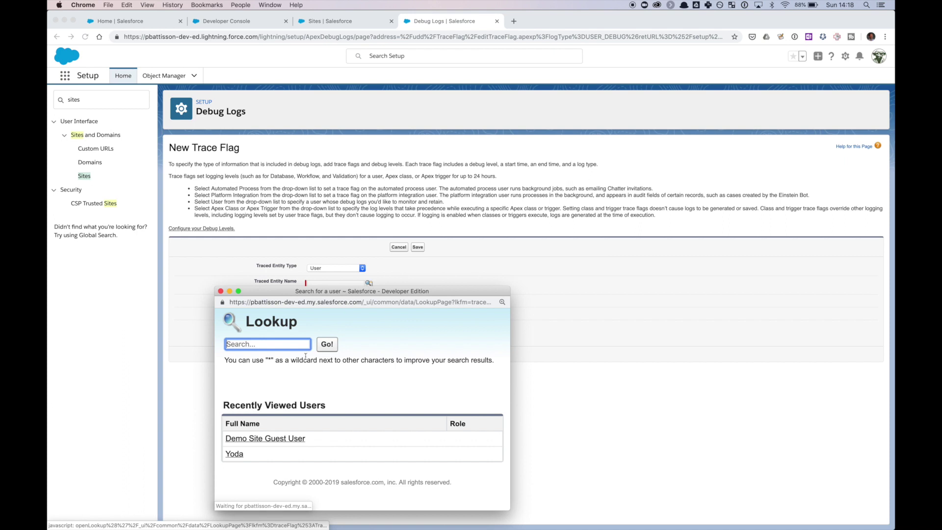
text(Demo)
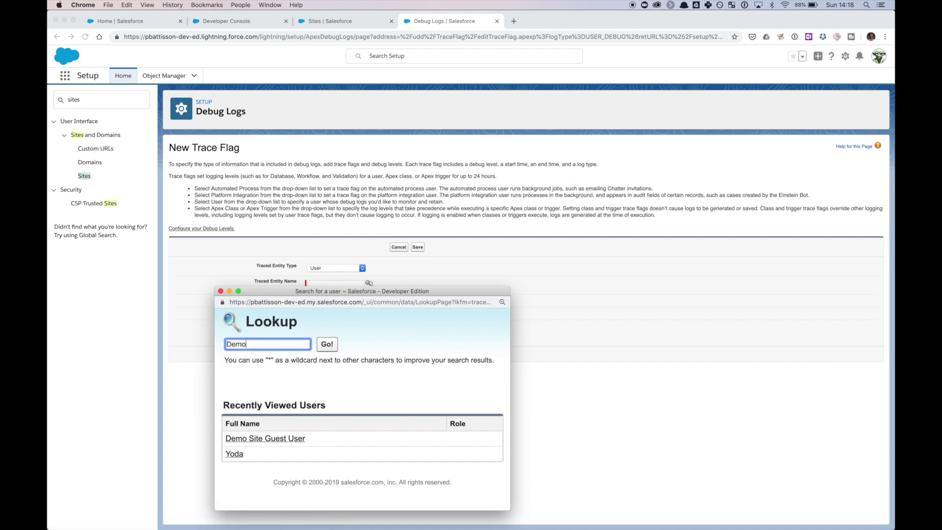
click(326, 344)
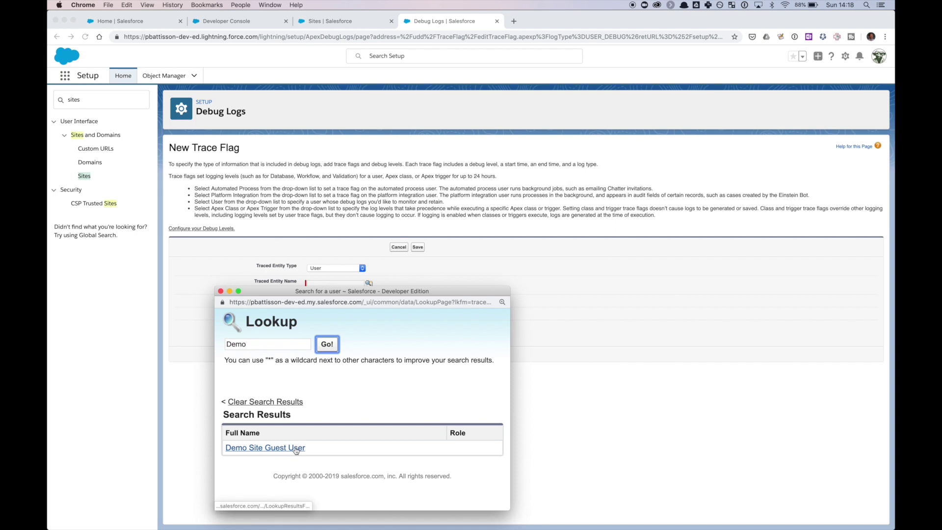
click(295, 448)
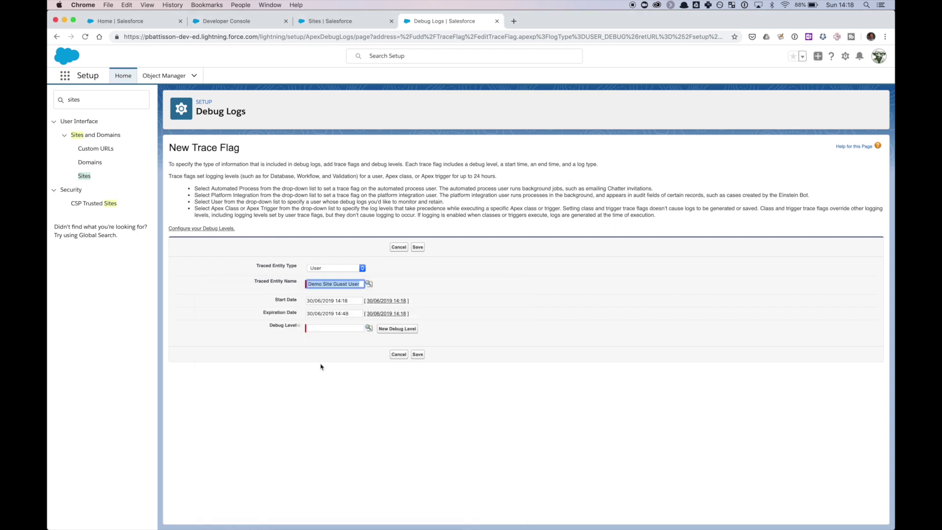
Step: Assign the SFDC_DevConsole debug level to the trace flag and save it
click(368, 328)
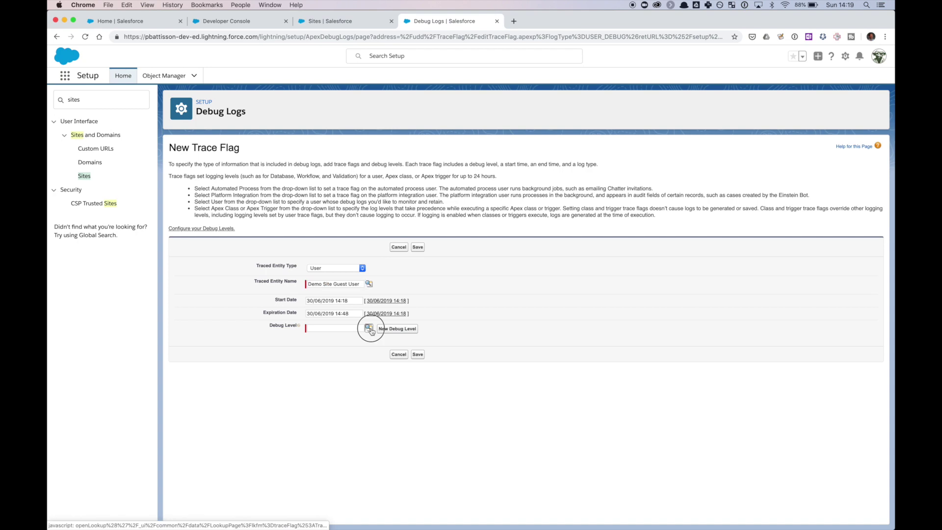
click(261, 451)
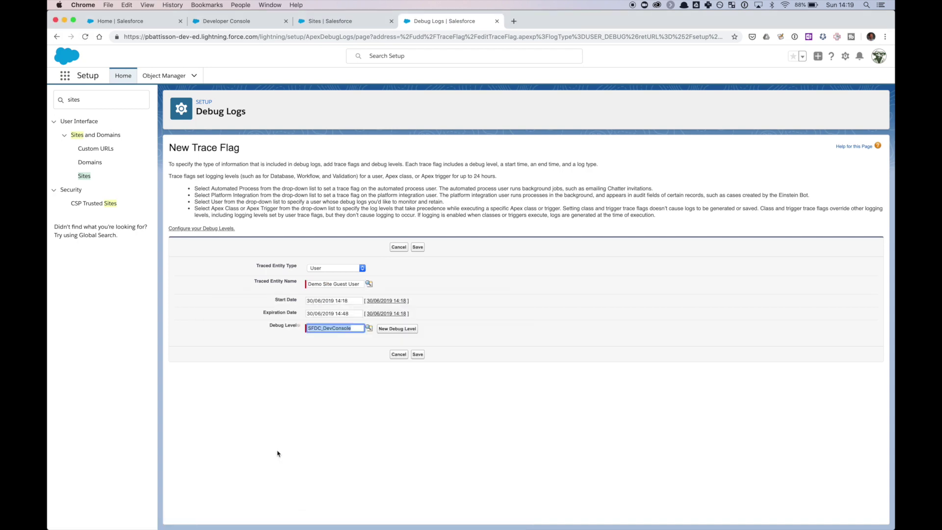
click(422, 356)
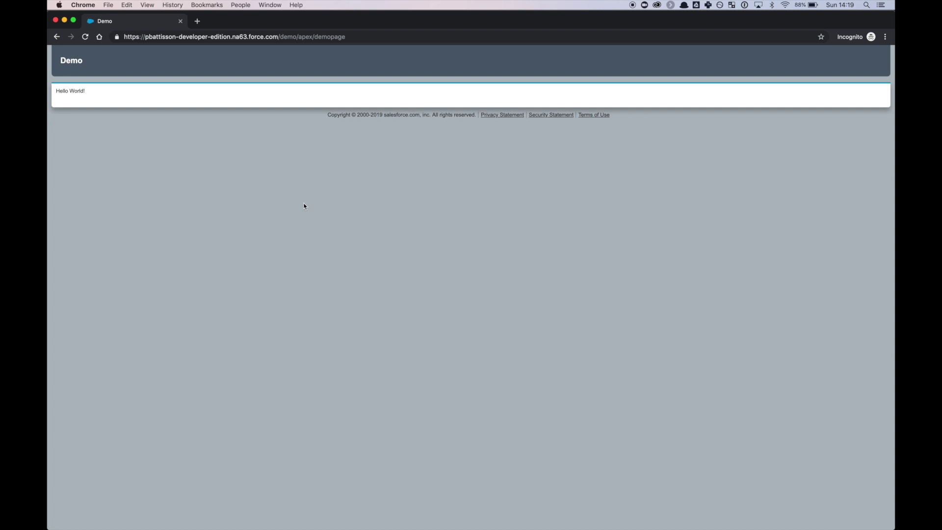
Step: Reload the public demopage site in the incognito window and return to an updated Debug Logs list
key(super+r)
key(super+grave)
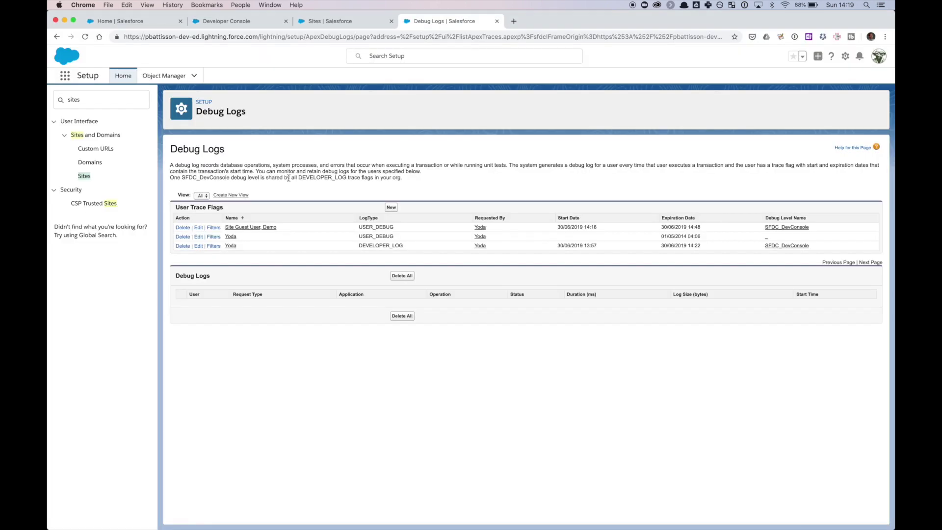
click(264, 228)
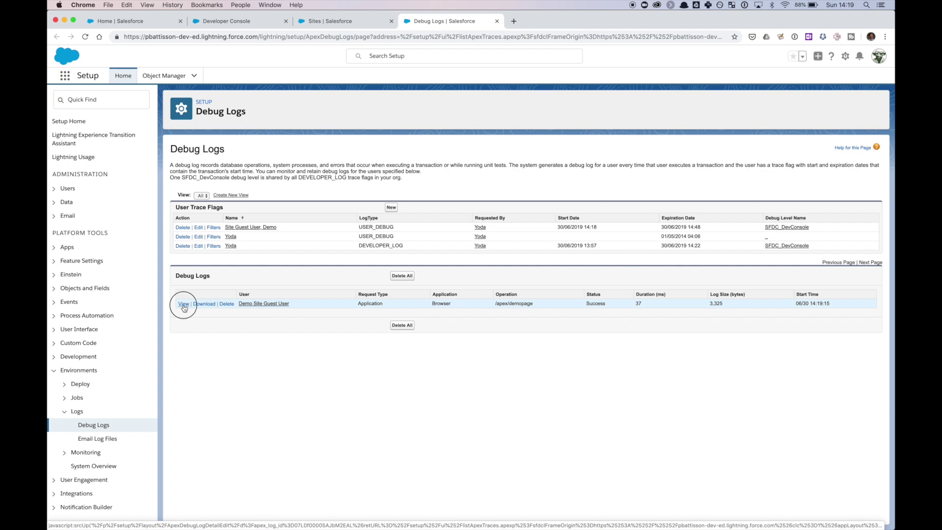
Step: Open the Demo Site Guest User's debug log and copy the profile ID from its USER_DEBUG line
click(183, 304)
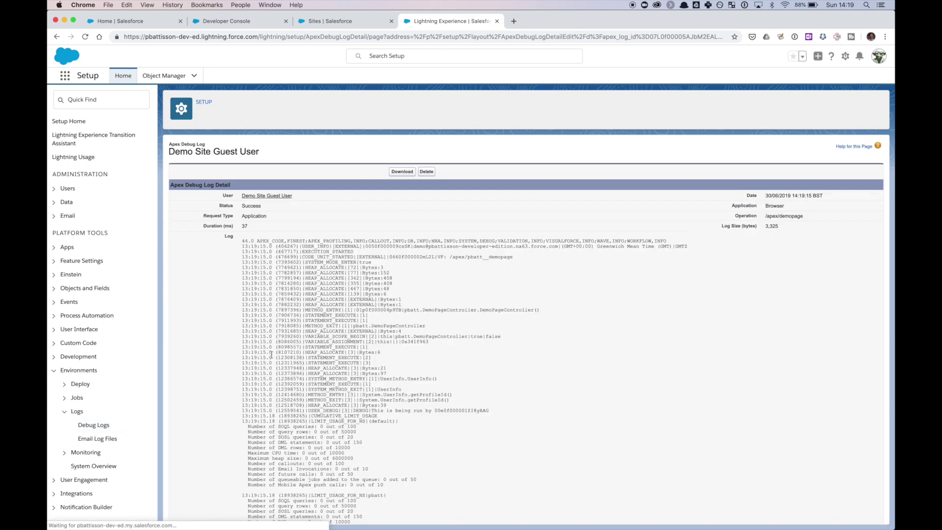
scroll(339, 398, down, 5)
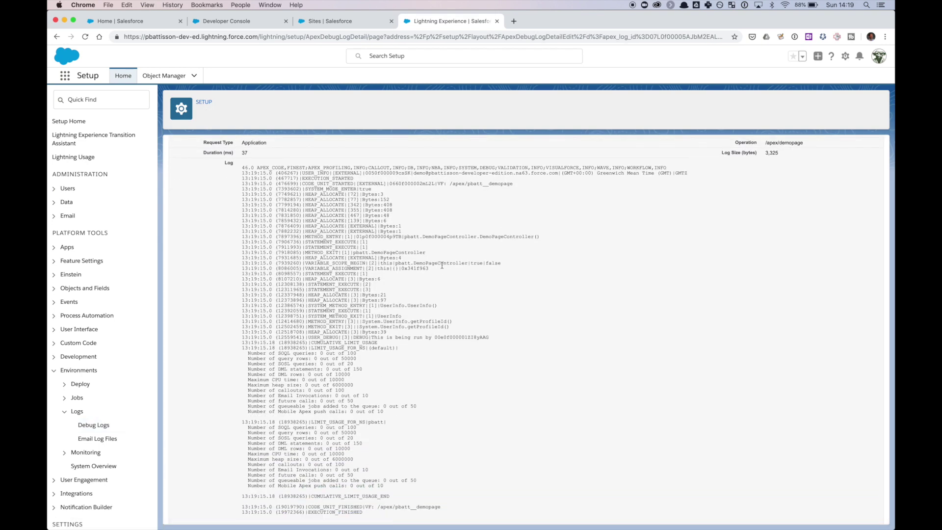
double_click(456, 319)
key(super+c)
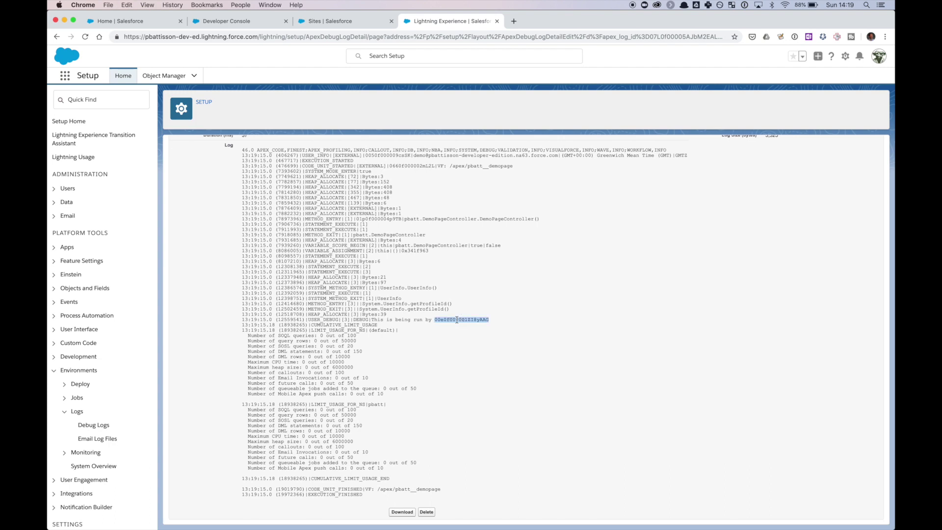
Step: Open the record with the copied profile ID from the Salesforce home page's address and review the profile's details
click(117, 22)
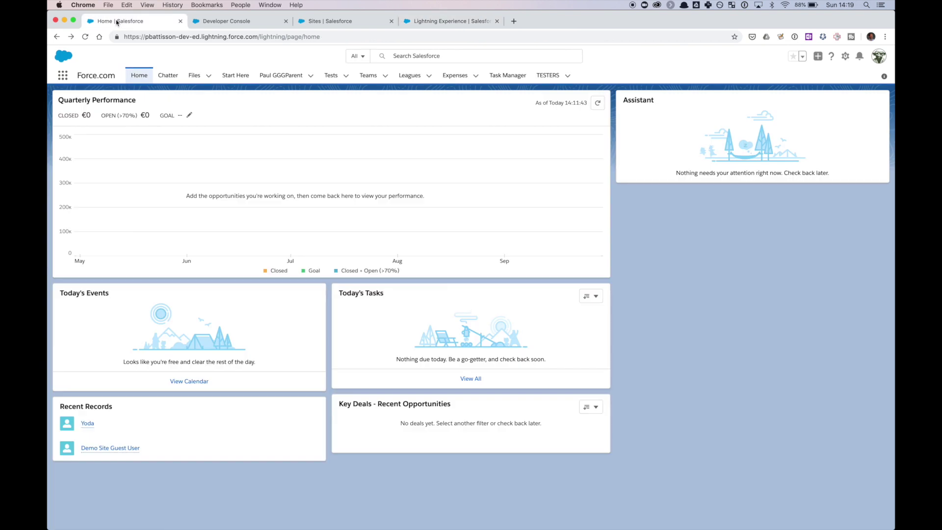
click(266, 37)
drag(258, 37, 375, 37)
key(super+v)
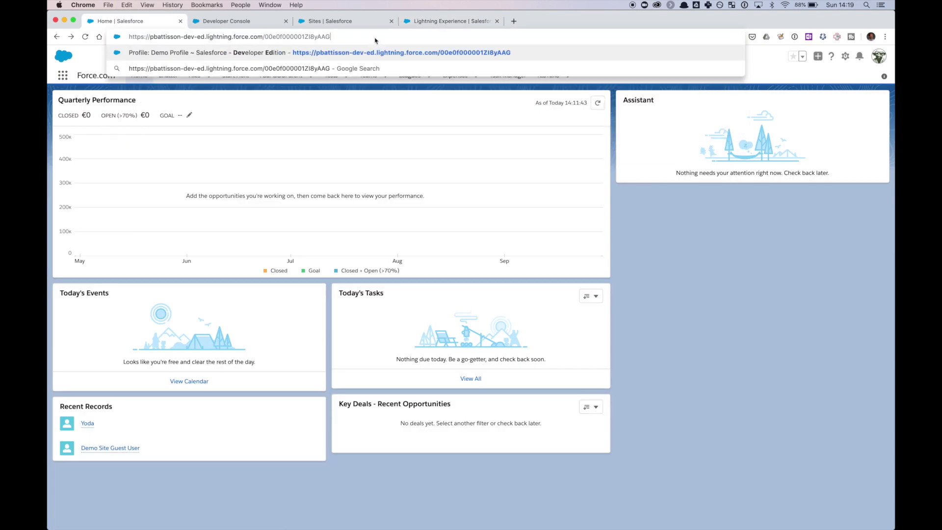
key(Return)
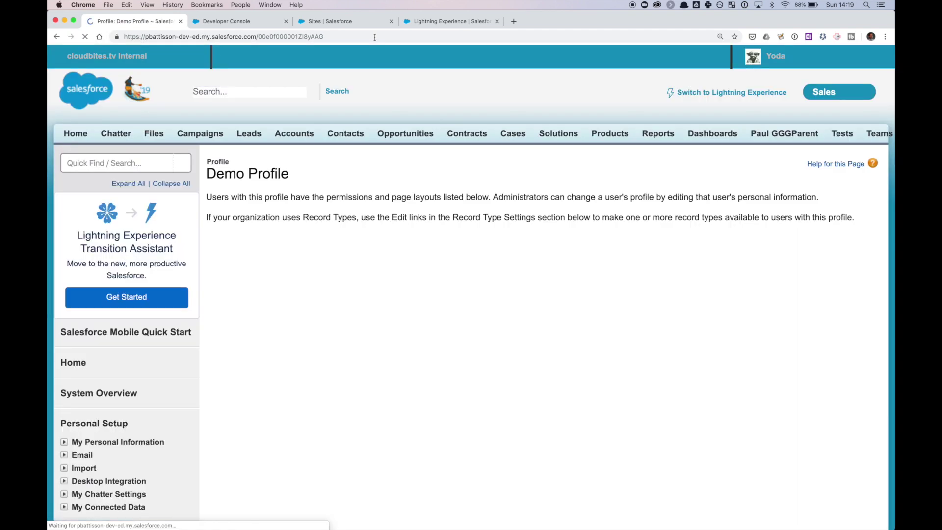
scroll(373, 145, down, 3)
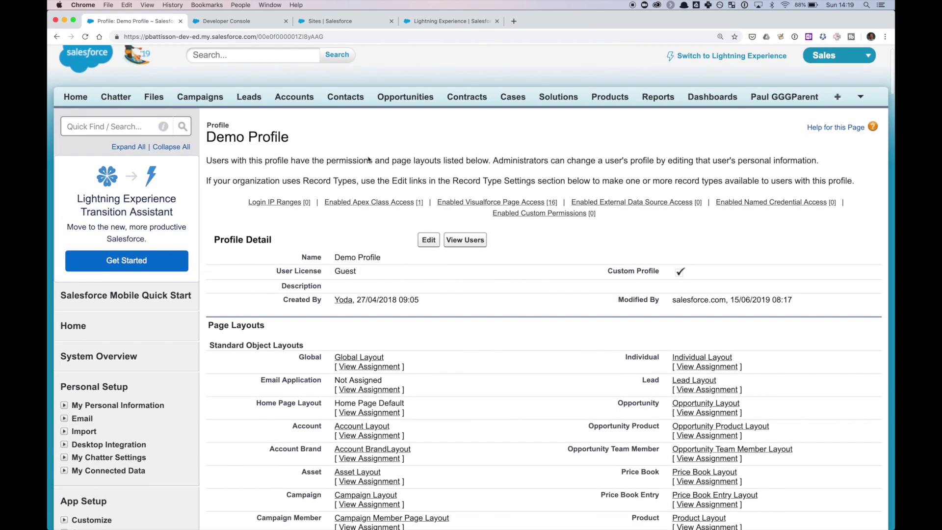
scroll(356, 220, down, 3)
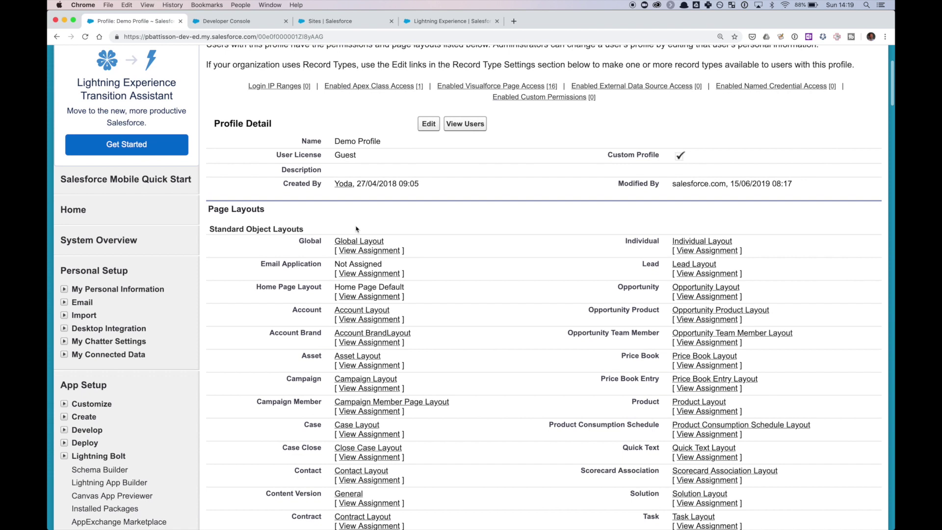
scroll(350, 202, up, 6)
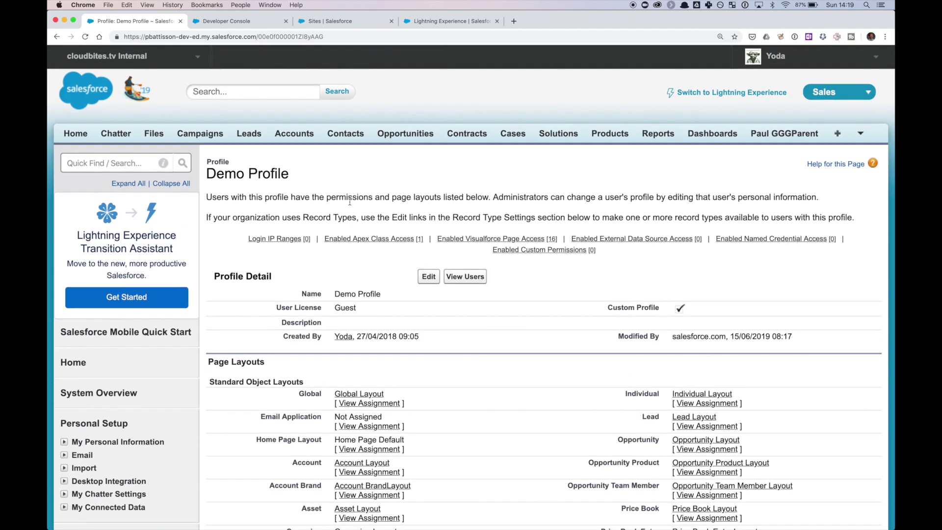